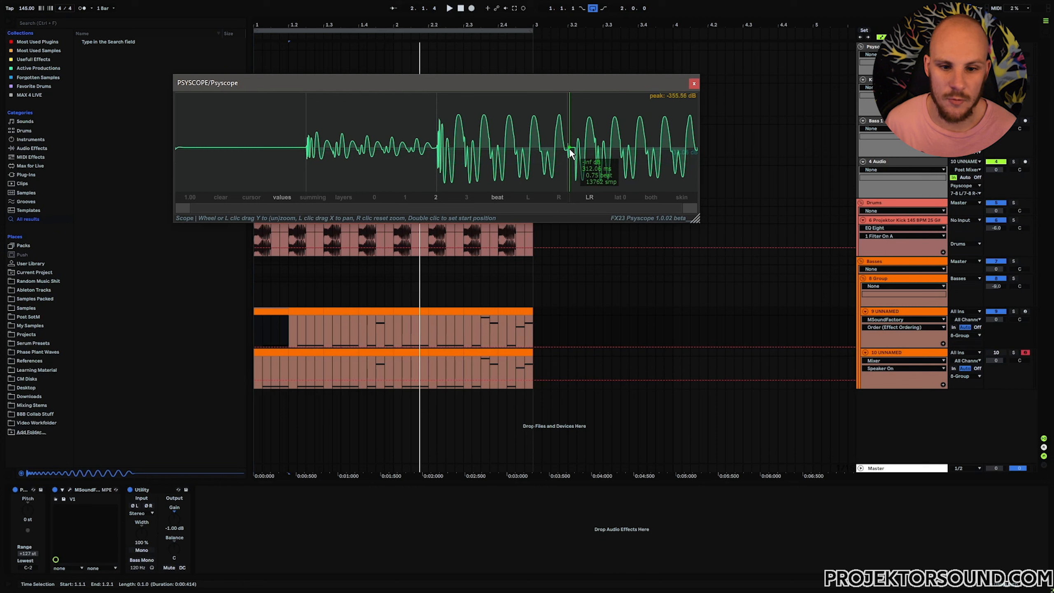
Open the first bass track's MSoundFactory in edit mode and examine its wavetable visualiser with 3D off and on.
left_click(393, 334)
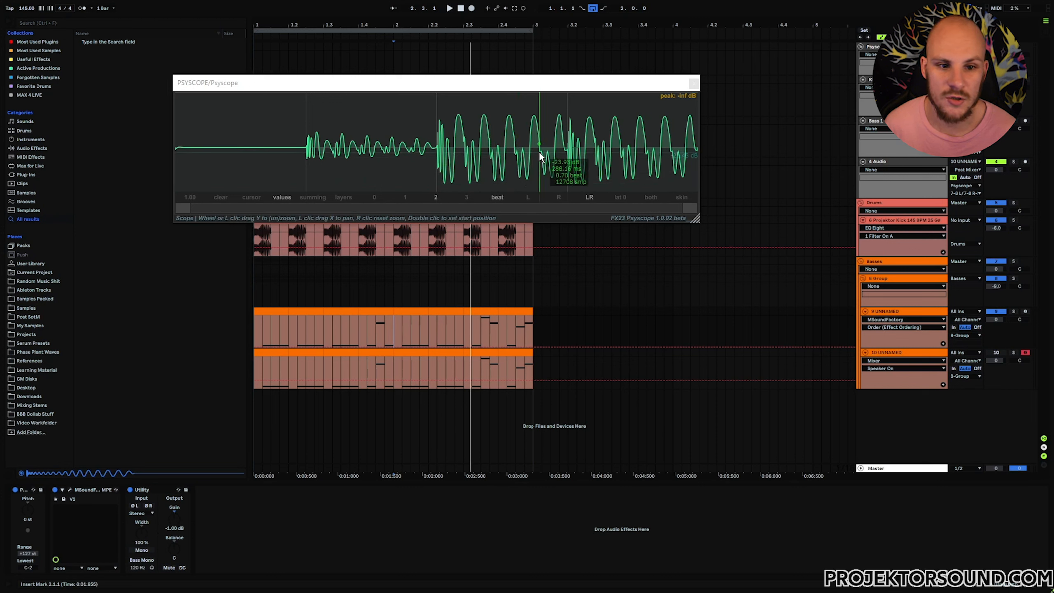
left_click(450, 141)
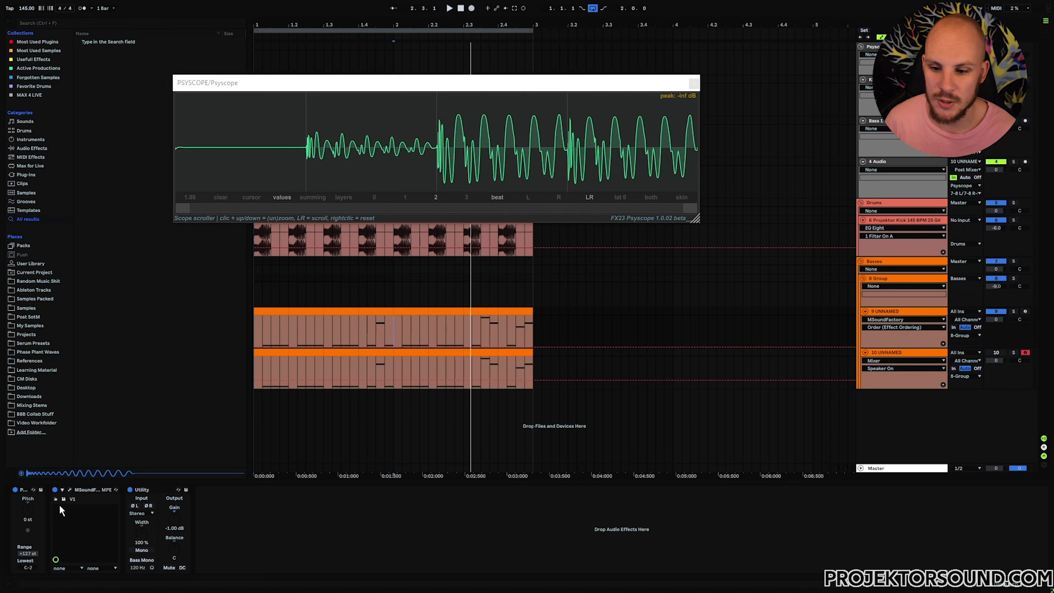
left_click(70, 490)
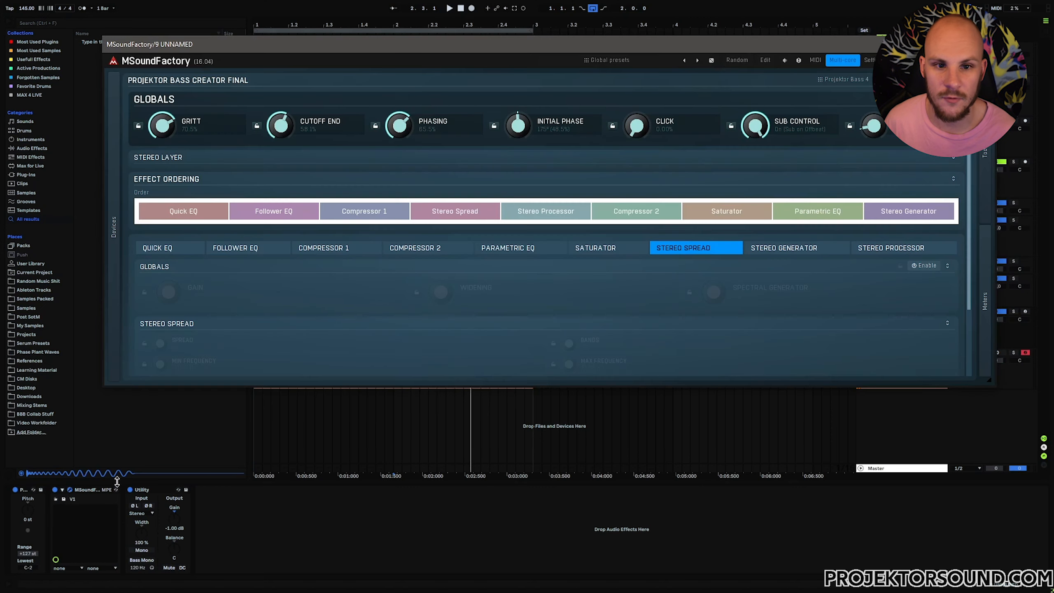
left_click(765, 61)
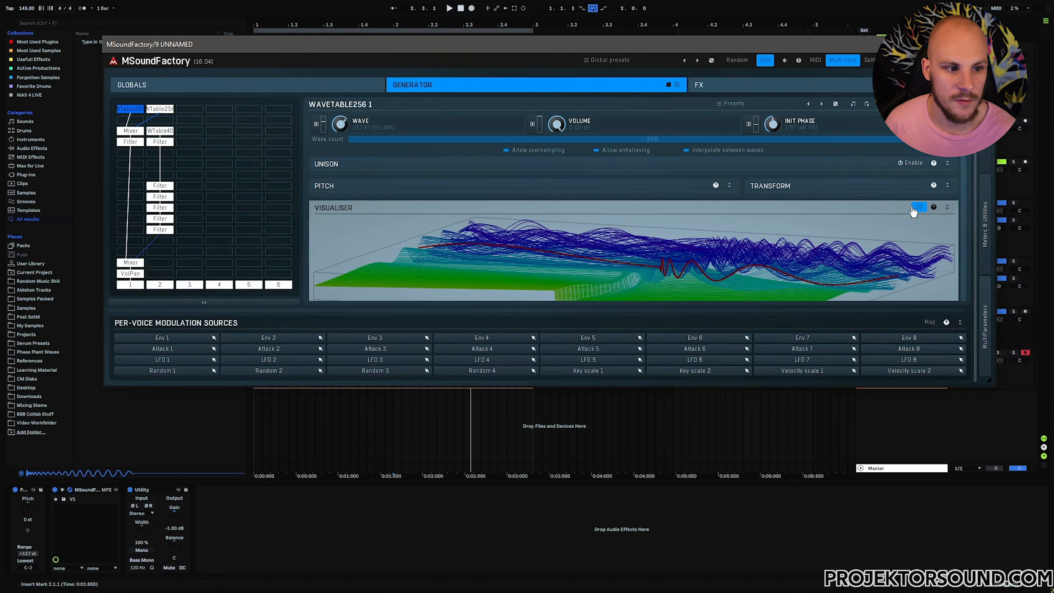
left_click(912, 208)
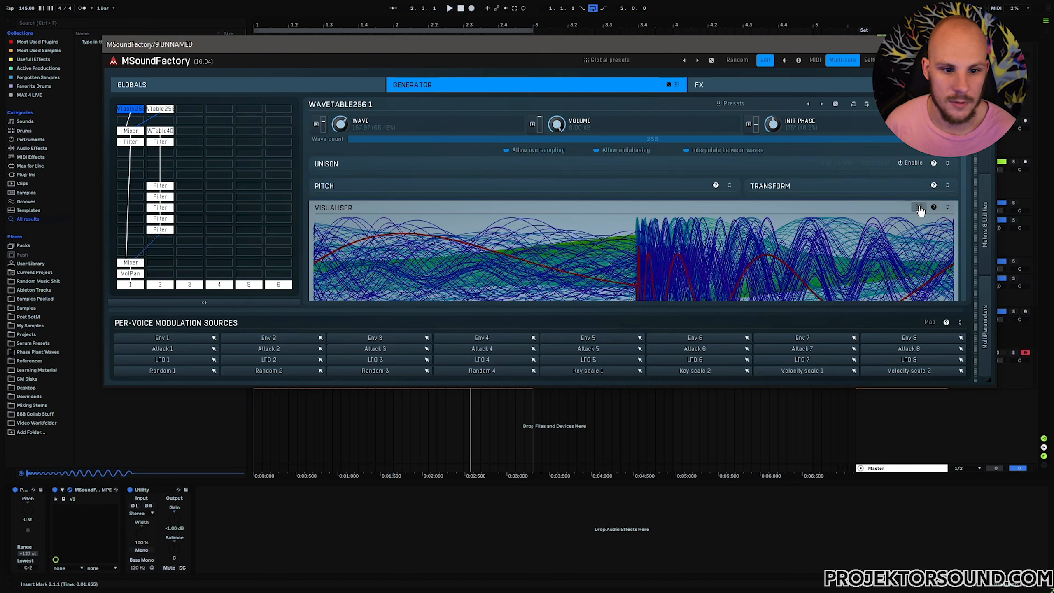
left_click(919, 207)
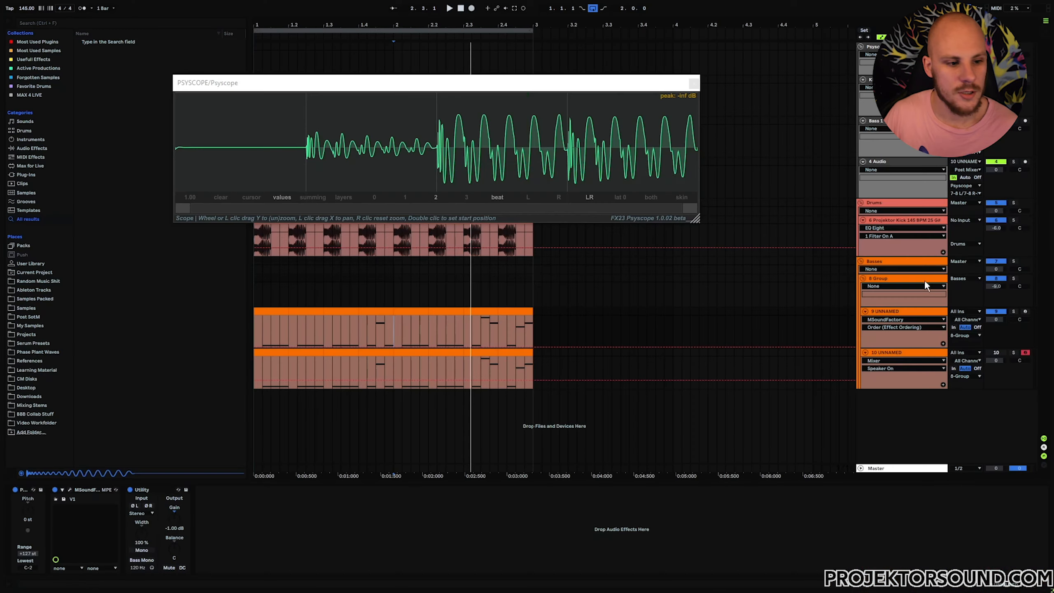
Activate bass track 10 instead of track 9, play the loop and show its waveform on scope layer 3.
left_click(993, 351)
left_click(995, 310)
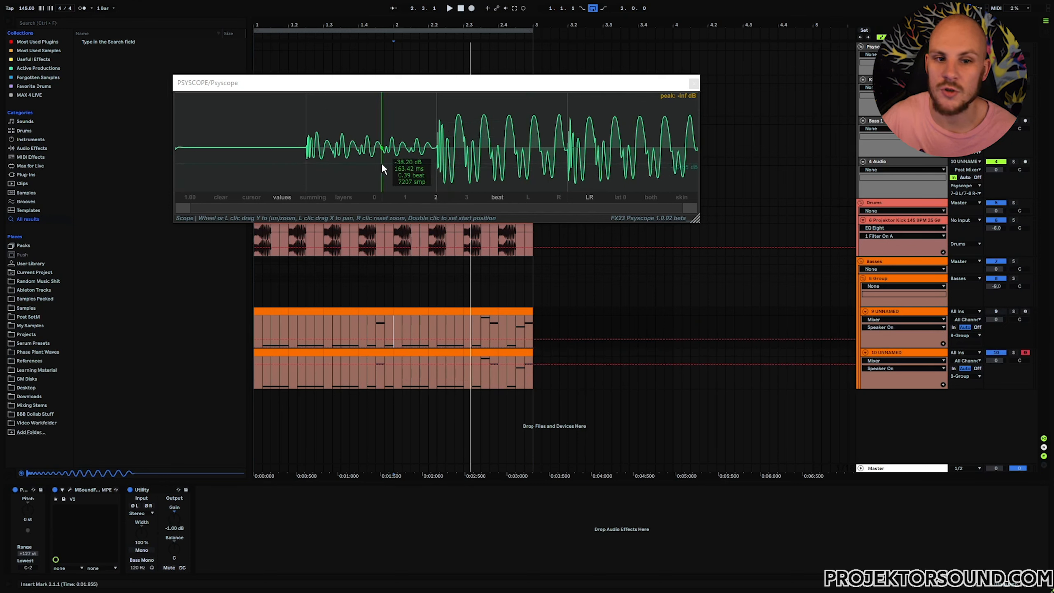
key("space")
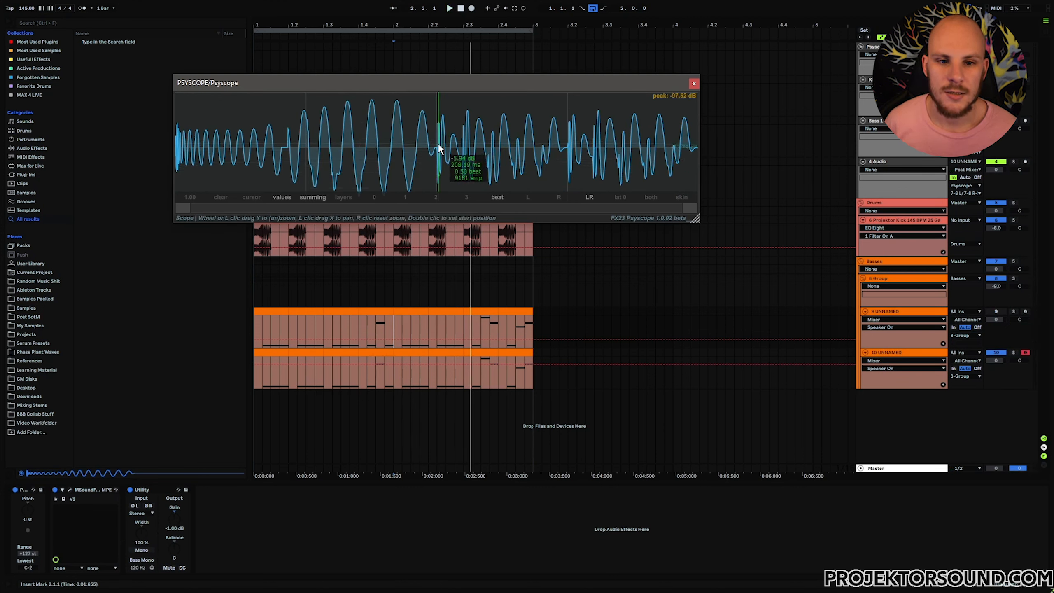
left_click(466, 197)
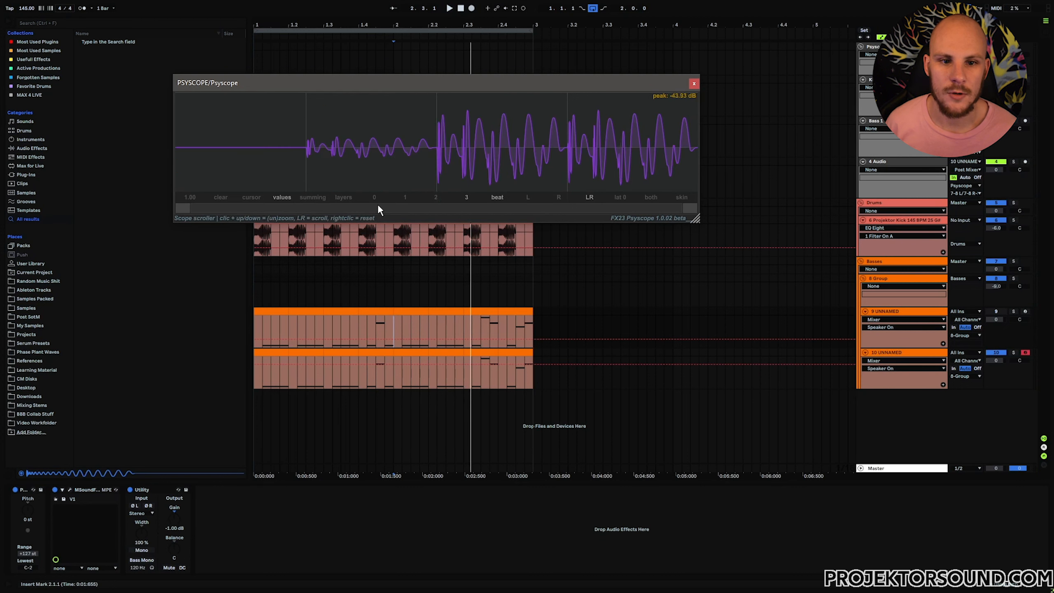
double_click(388, 183)
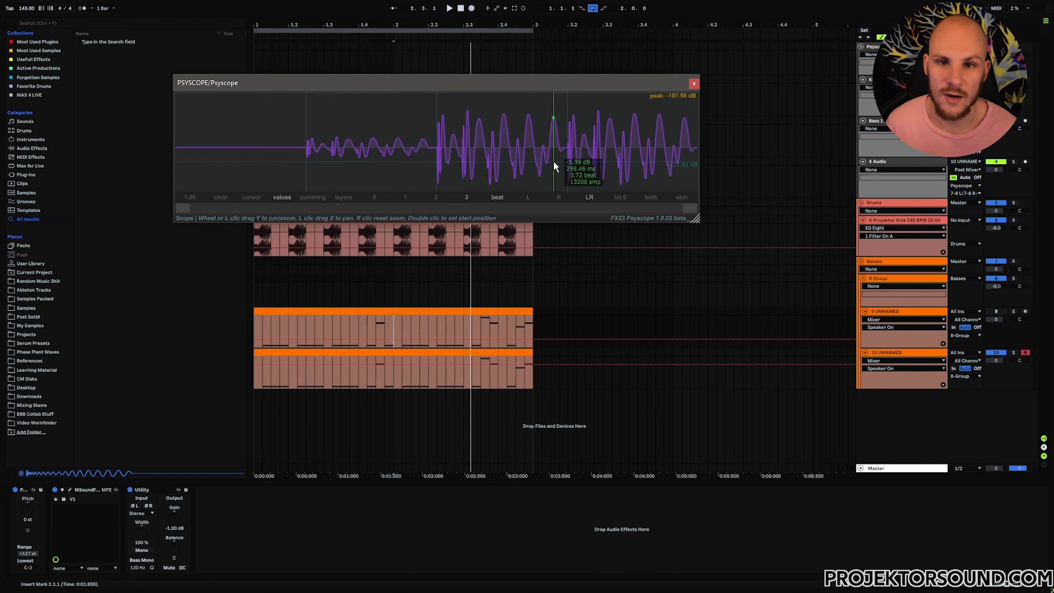
Open Serum on track 10 and examine the LFO 3 and LFO 2 curves that shape the oscillator levels.
key("Down")
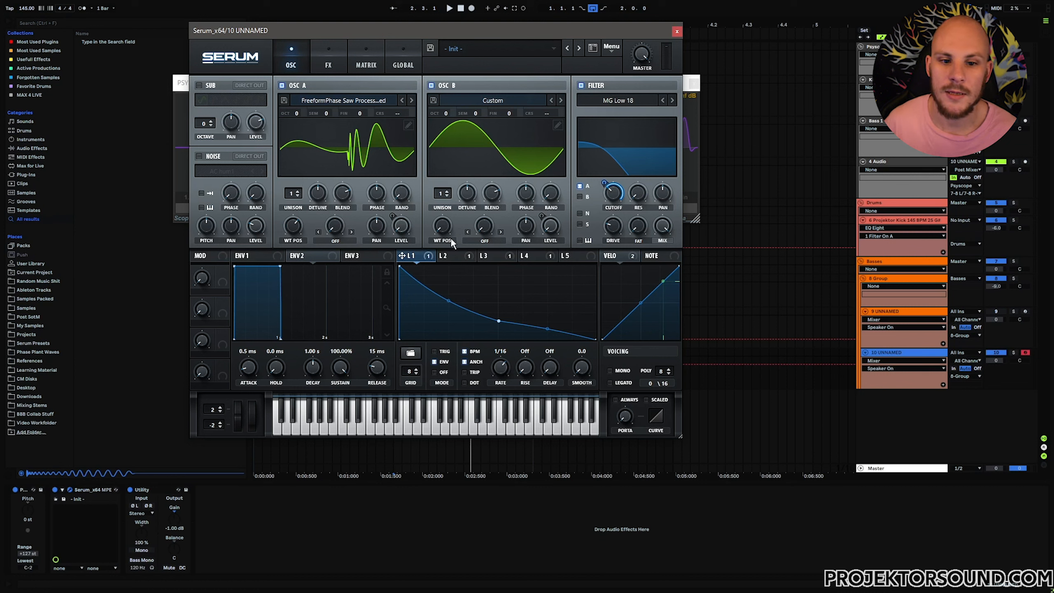
left_click(493, 255)
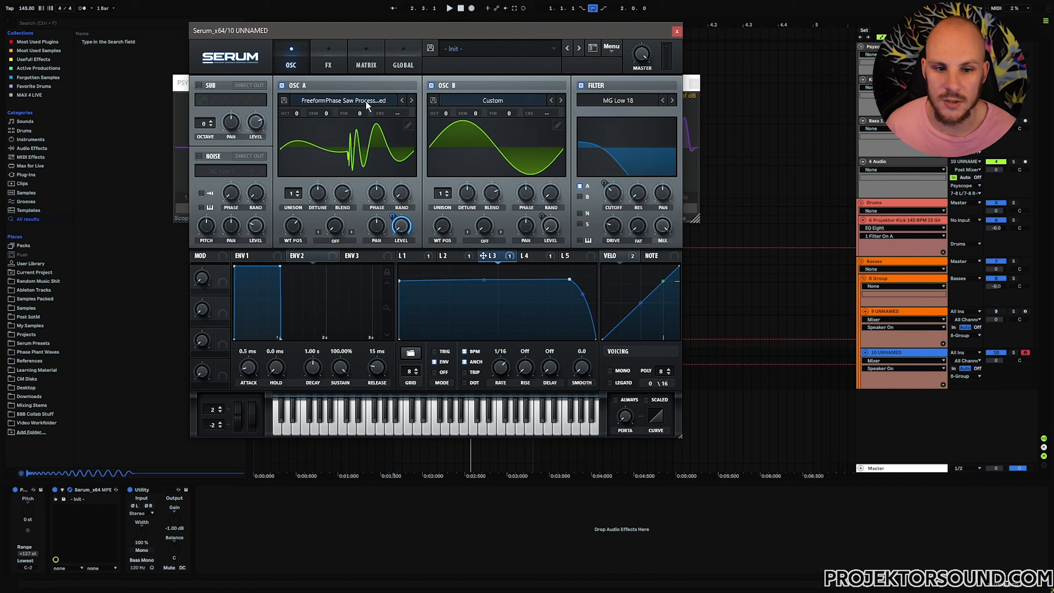
left_click(457, 255)
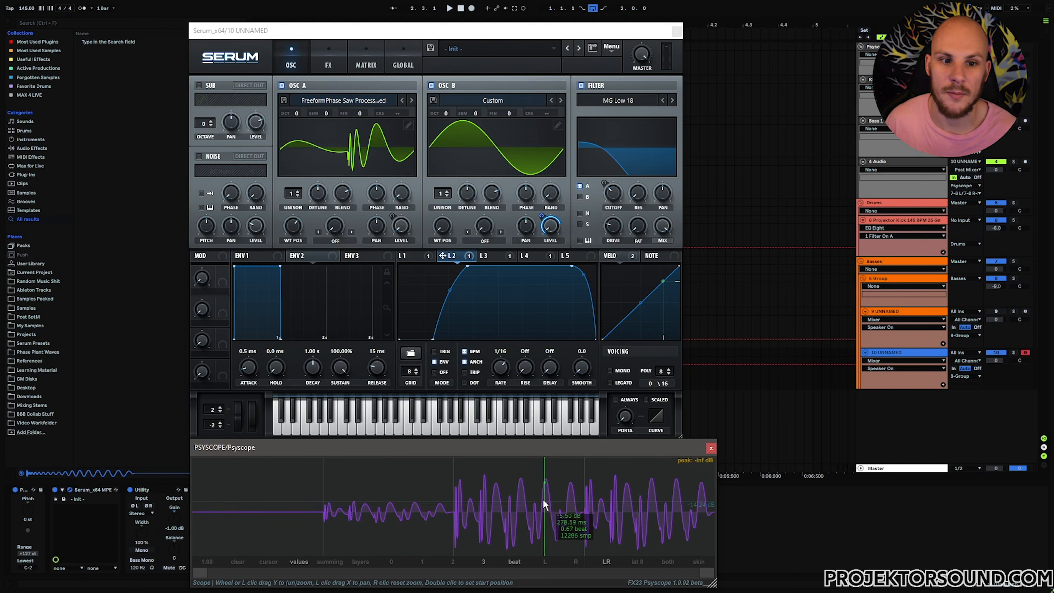
Set oscillator B's phase to 159 degrees and play the loop to check the waveform in the scope.
left_click(527, 193)
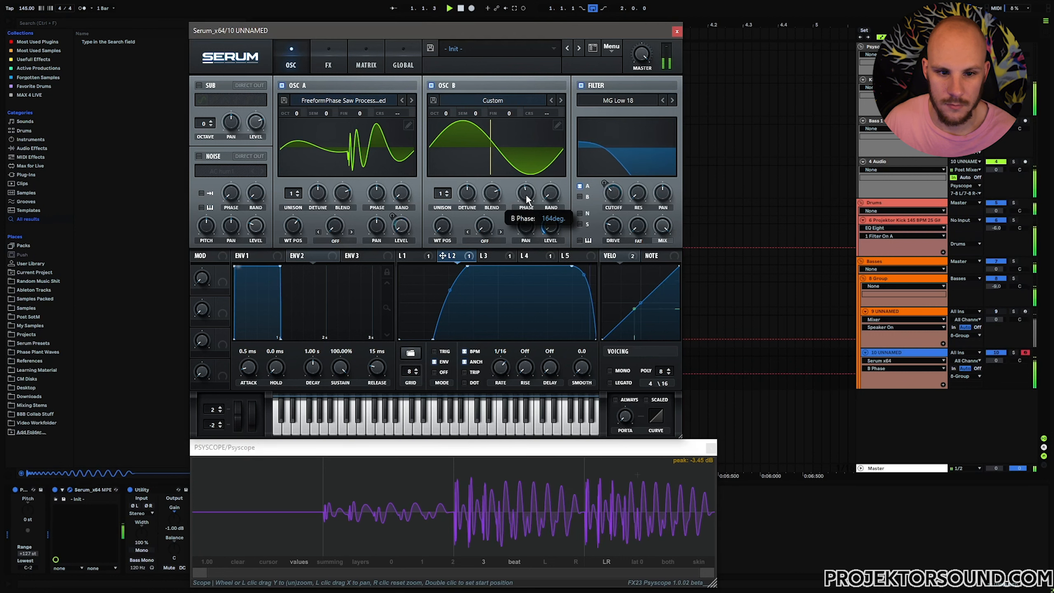
left_click_drag(527, 192, 530, 198)
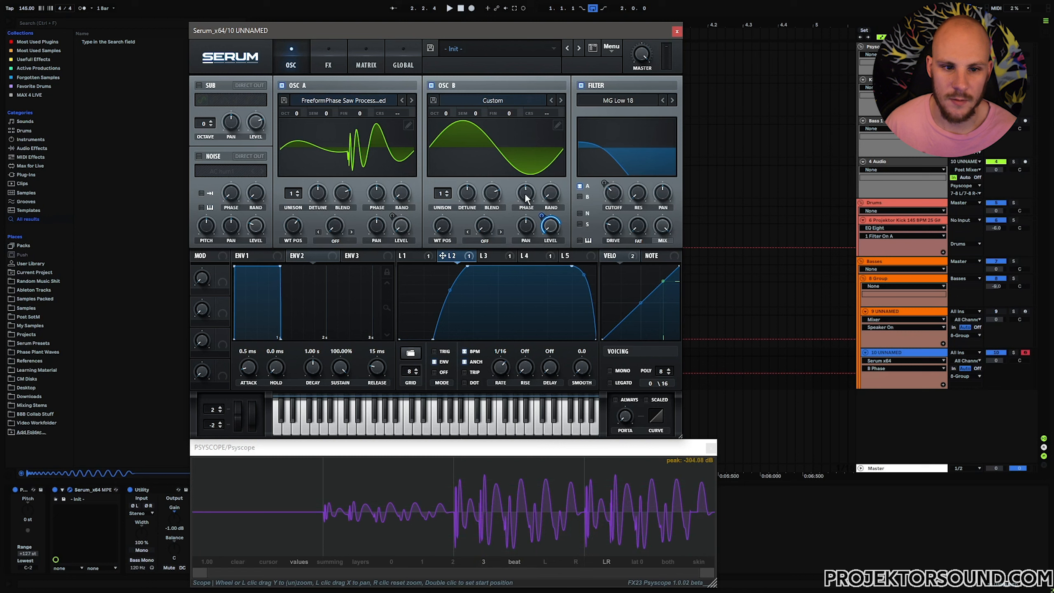
left_click_drag(525, 193, 522, 210)
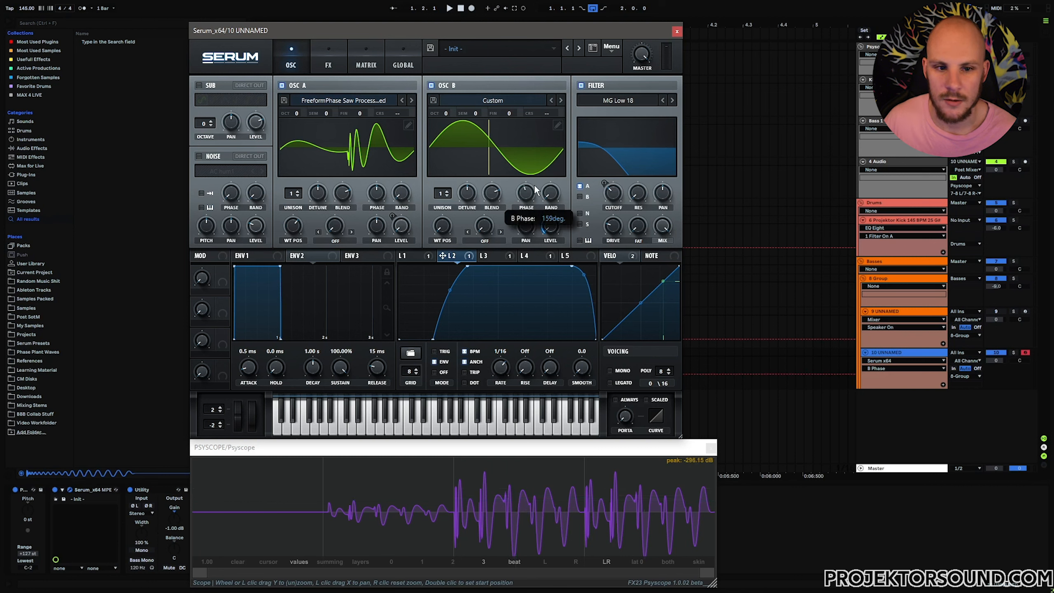
key("space")
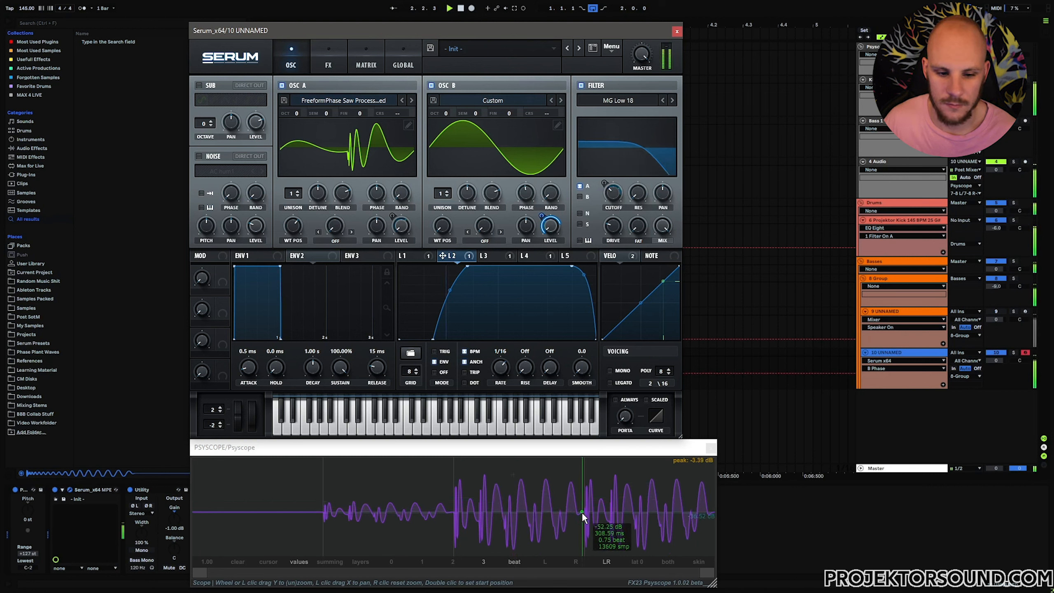
key("space")
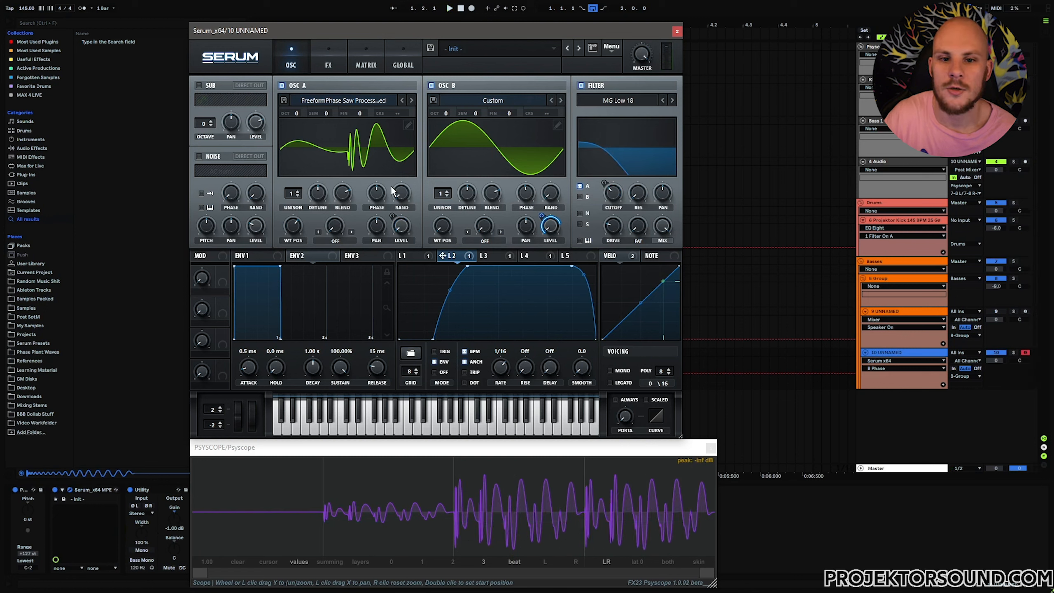
Load the FreeformPhase Saw Processing Normalized wavetable from the Saw Waves category into oscillator A.
left_click(361, 101)
mouse_move(411, 296)
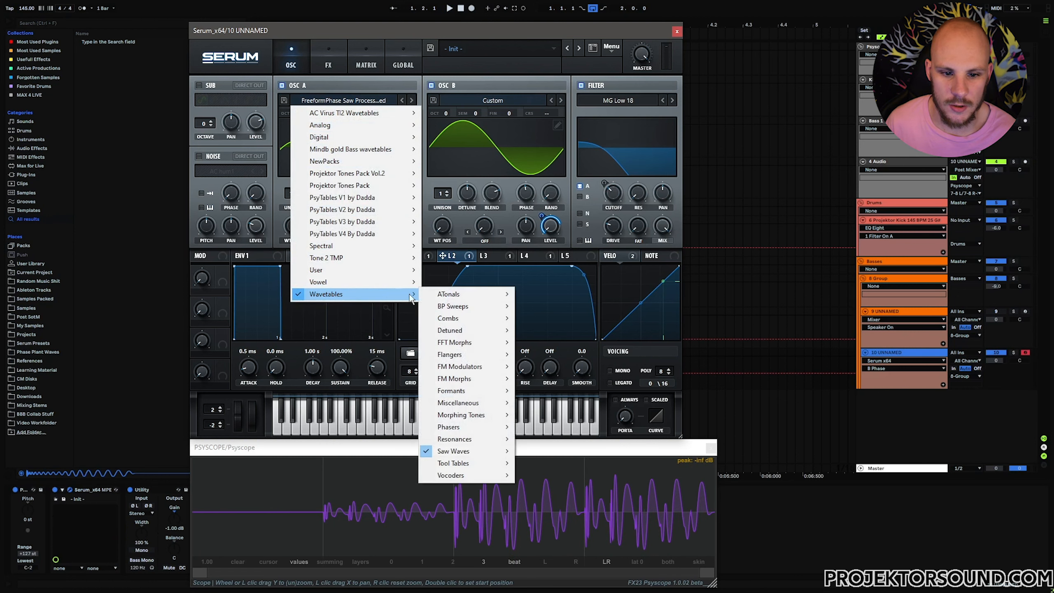
mouse_move(455, 451)
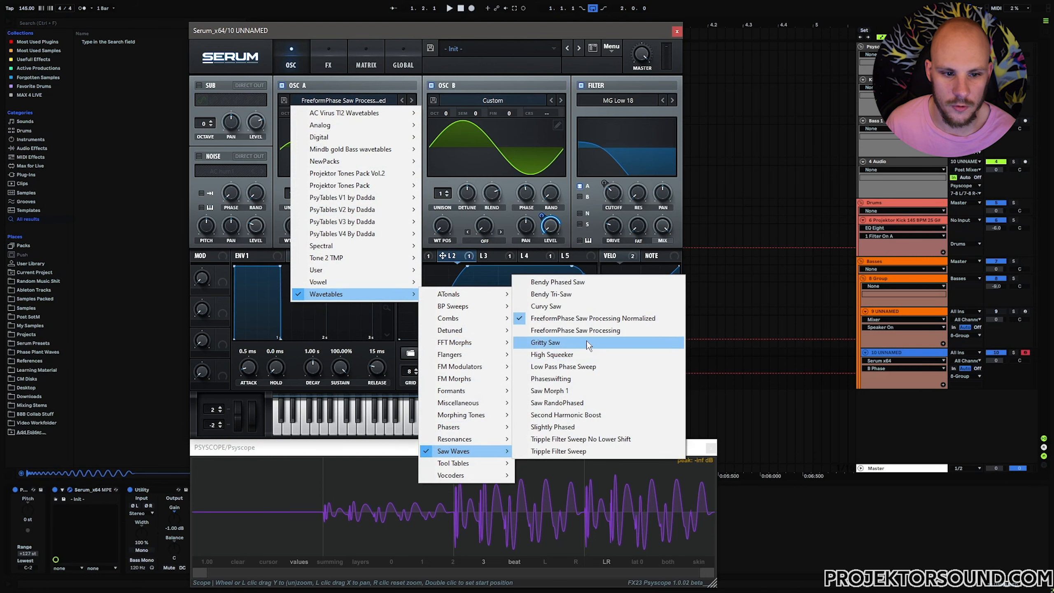
left_click(604, 318)
left_click(341, 102)
mouse_move(360, 150)
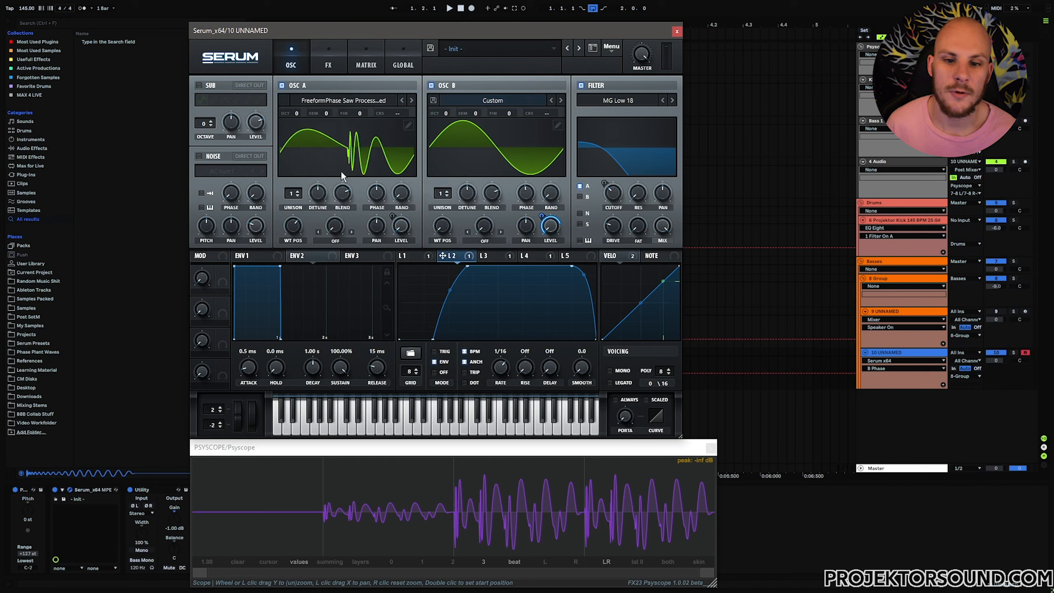
Move oscillator A's wavetable position to frame 154 and open its table for editing to view the processing options.
left_click_drag(296, 232, 290, 241)
double_click(361, 156)
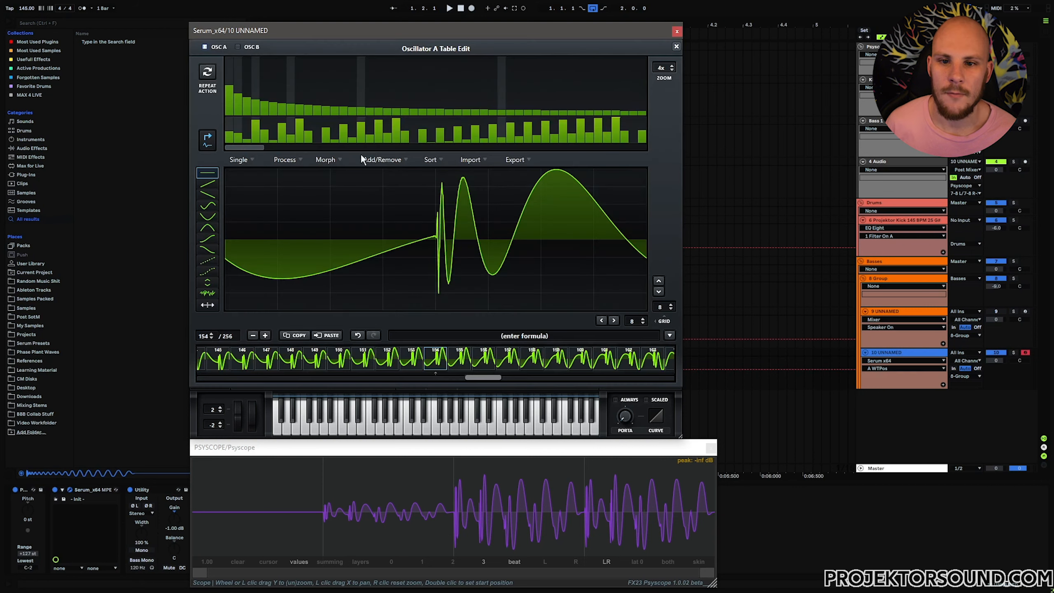
left_click(286, 159)
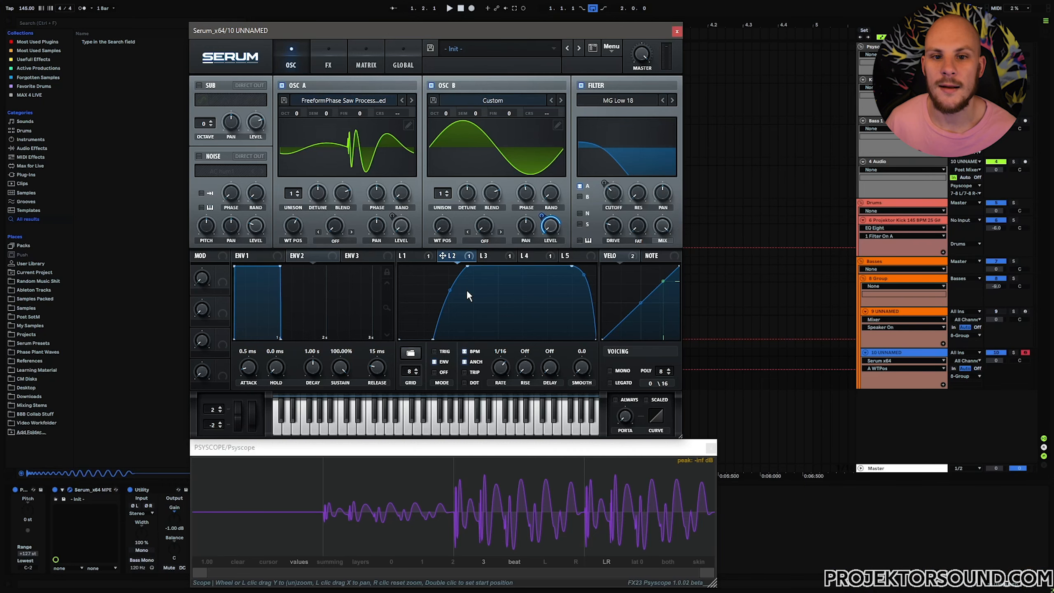
Examine LFO 4, the X-Shaper distortion with its Shaper A curve, and the filter settings in Serum.
left_click(527, 256)
left_click(328, 62)
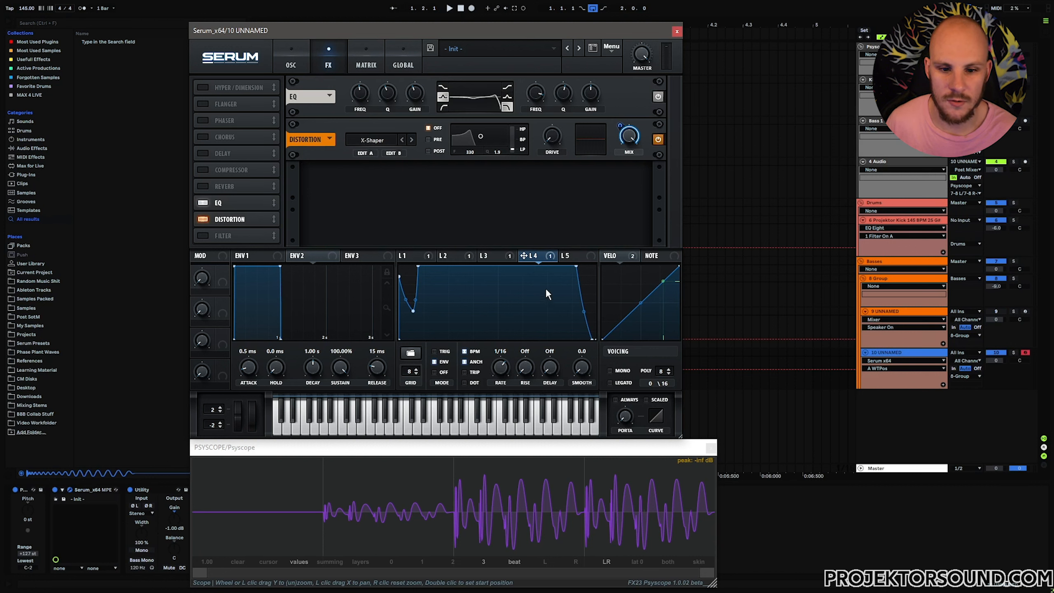
left_click(551, 139)
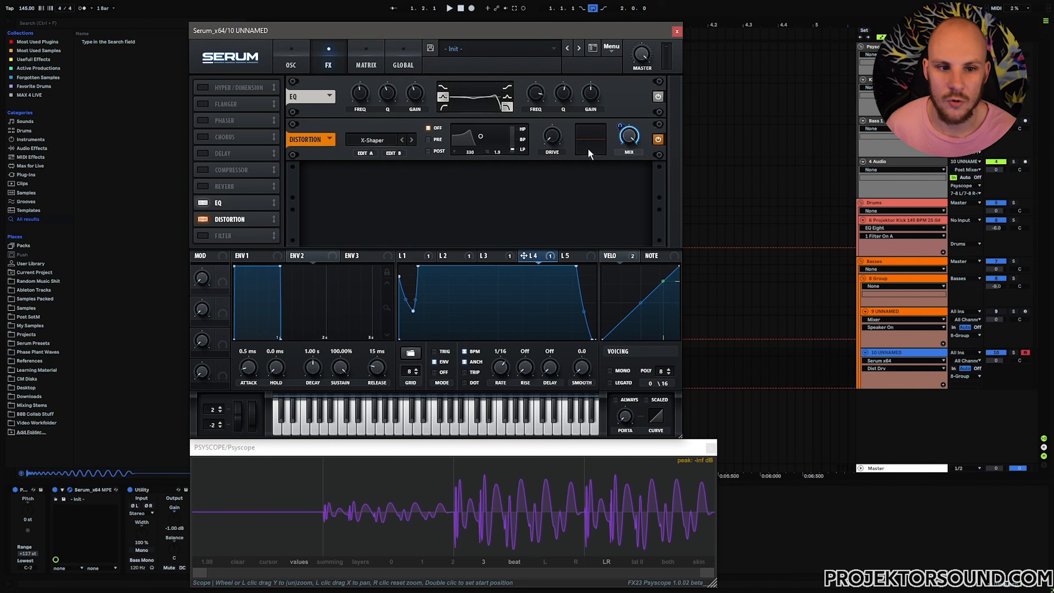
left_click(365, 153)
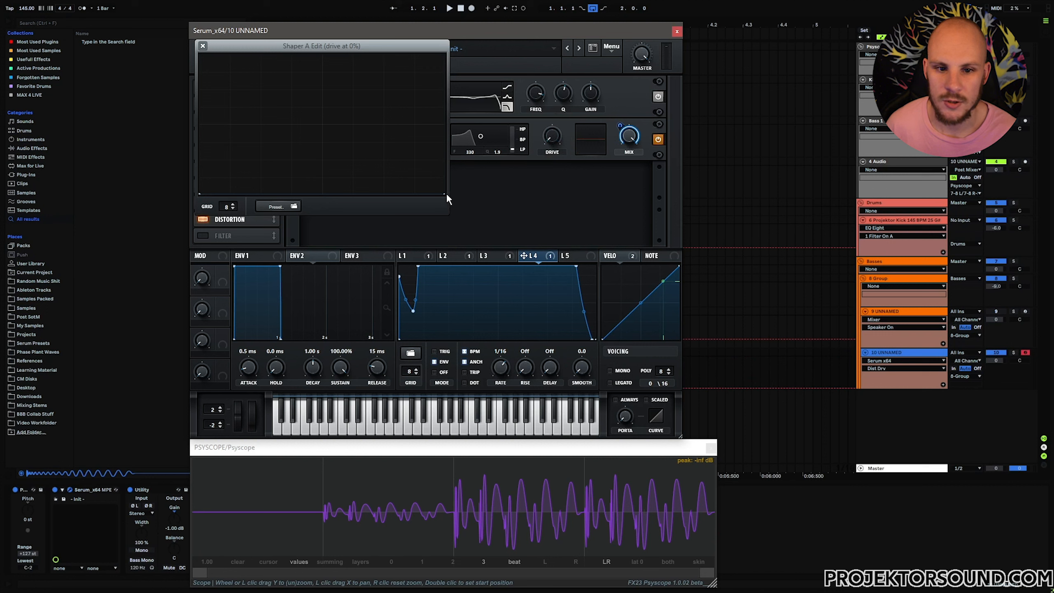
mouse_move(443, 191)
left_mouse_down()
mouse_move(432, 59)
mouse_move(443, 192)
left_mouse_up()
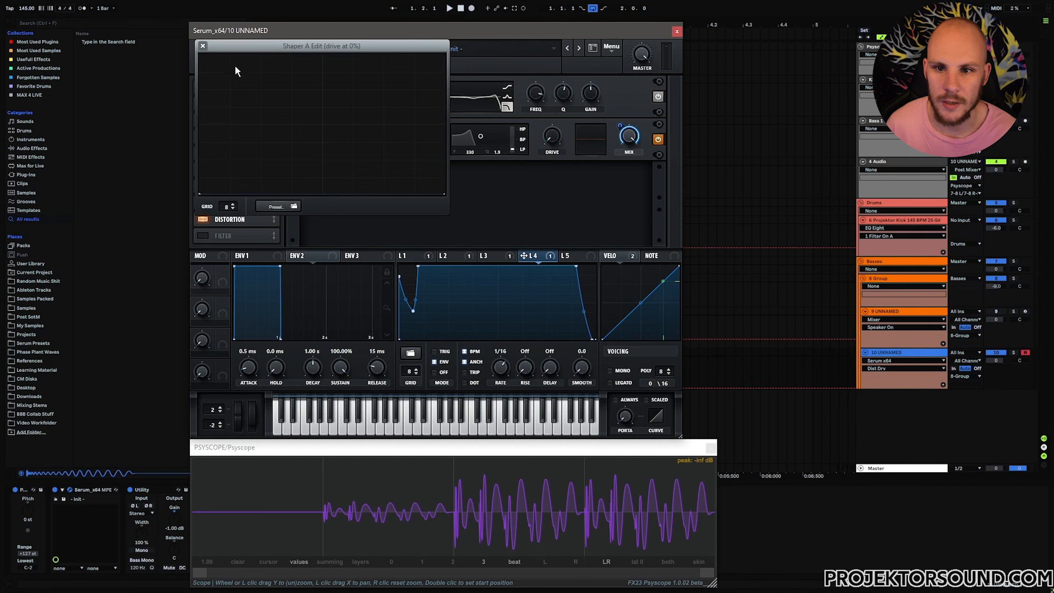
left_click(203, 45)
mouse_move(627, 133)
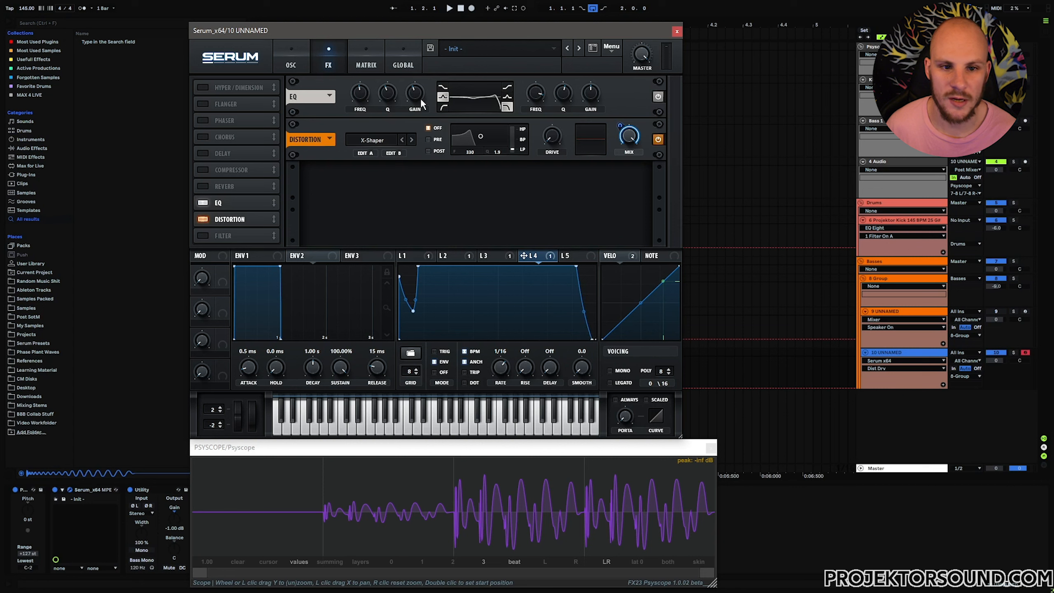
left_click(291, 63)
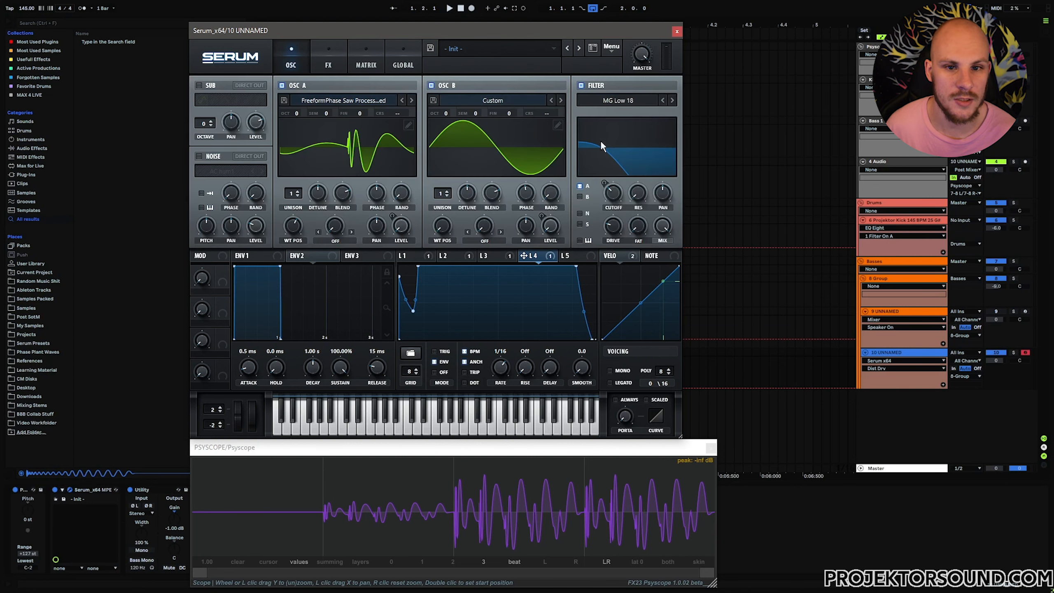
left_click(314, 56)
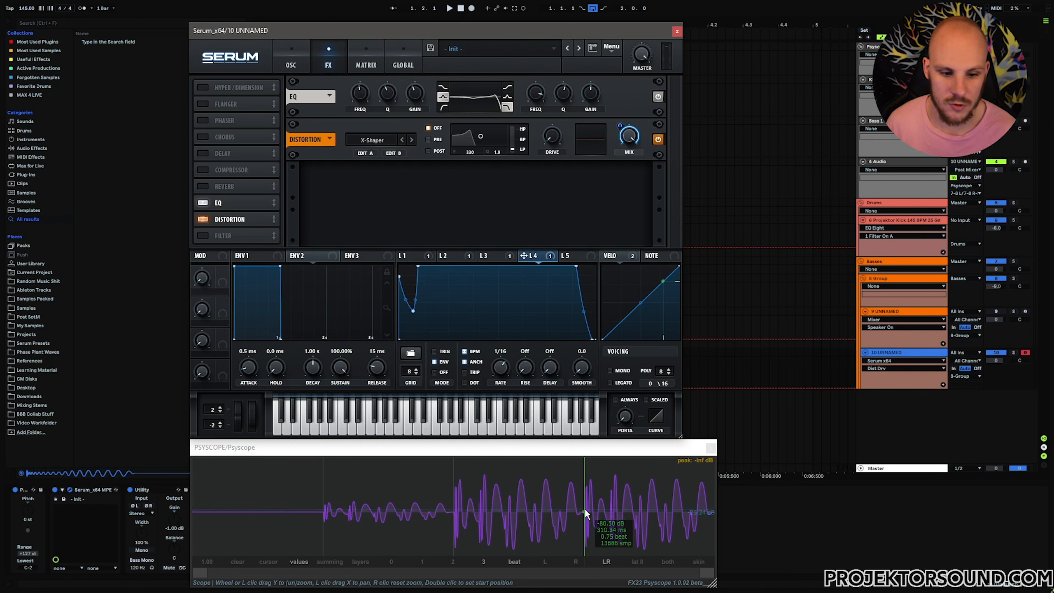
Delete the dip point near the start of LFO 4, raise the curve's first point to maximum and play the loop.
double_click(413, 311)
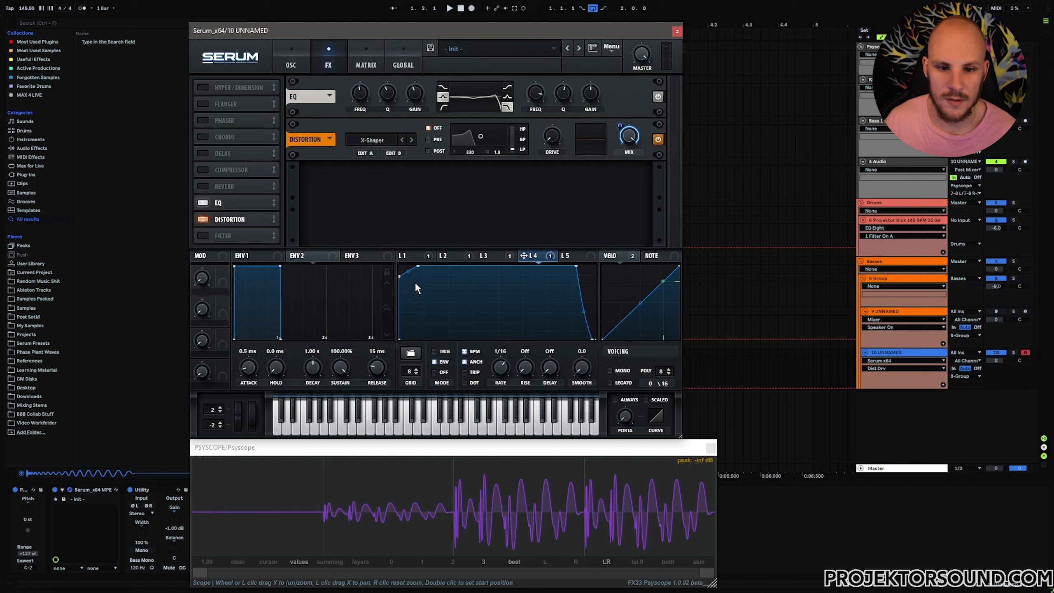
left_click_drag(401, 276, 381, 252)
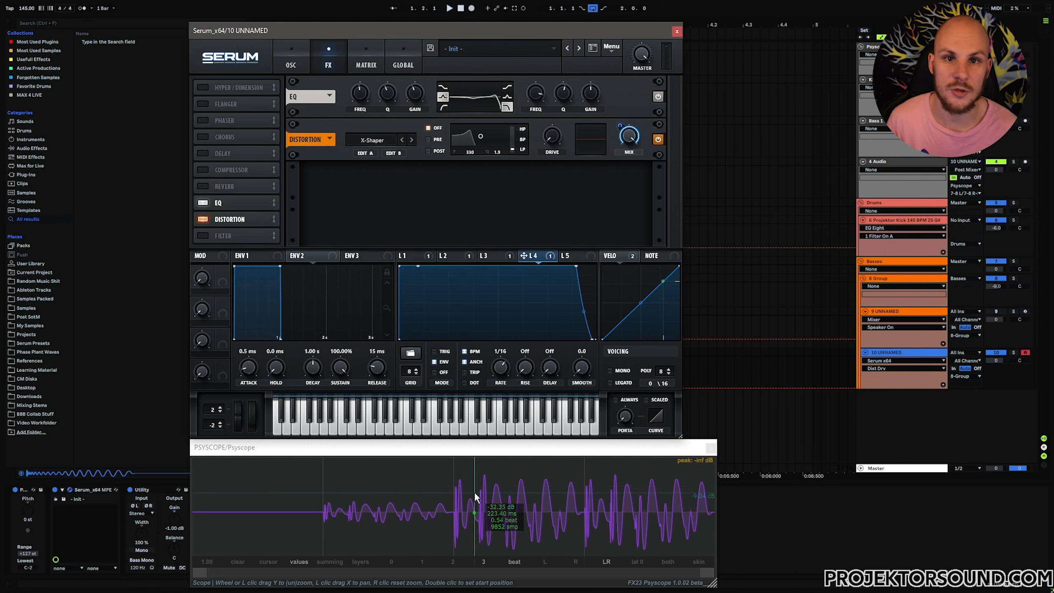
key("space")
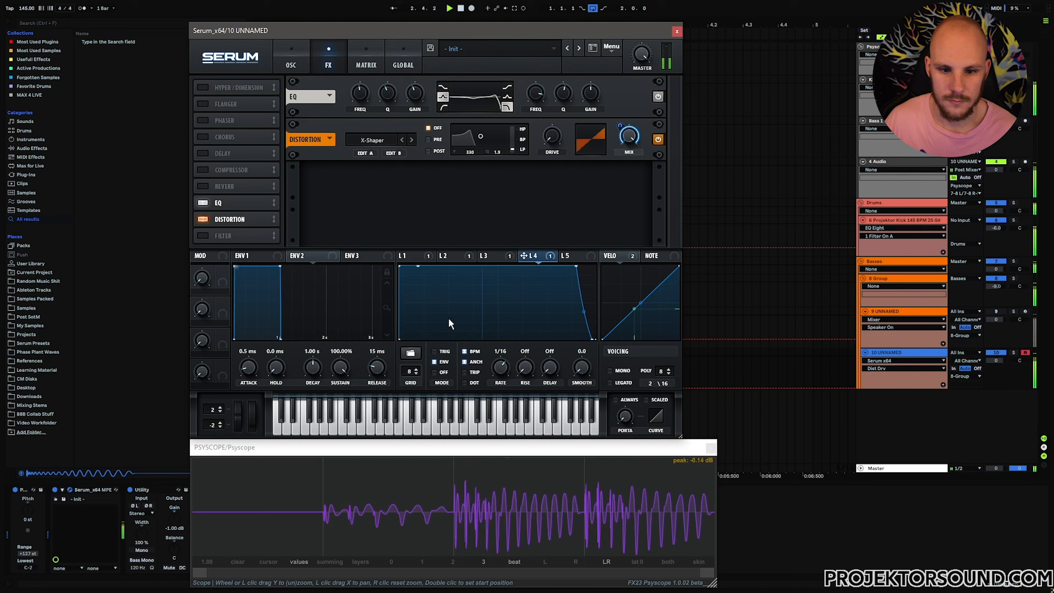
Try a steep dip down to zero at the start of LFO 4 during playback, then delete the dip point.
left_click_drag(400, 266, 408, 343)
left_click(407, 269)
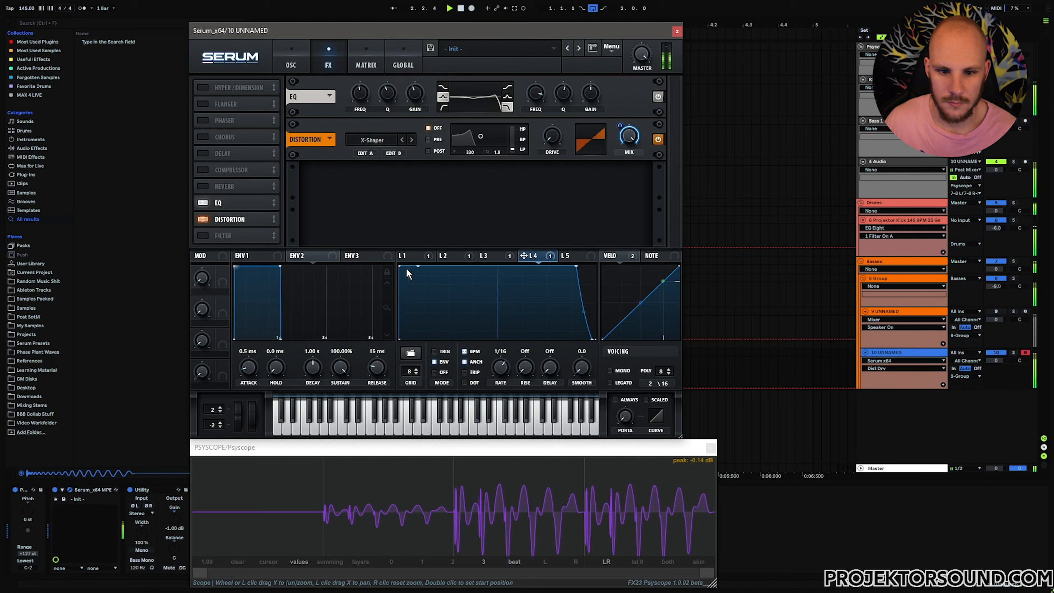
left_click_drag(408, 269, 411, 367)
left_click_drag(405, 303, 415, 335)
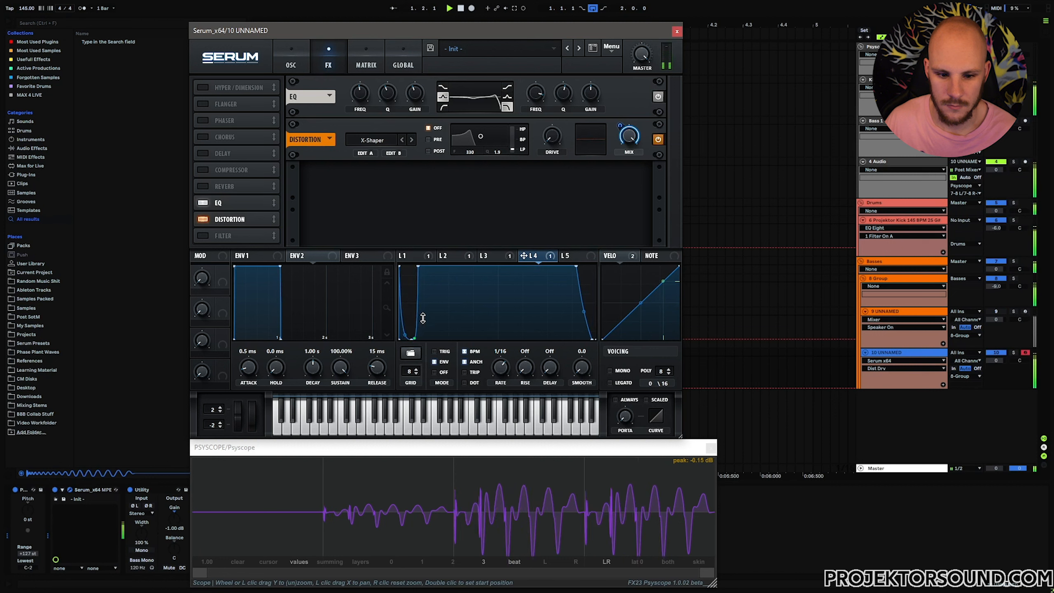
mouse_move(417, 267)
left_mouse_down()
mouse_move(468, 266)
mouse_move(422, 262)
left_mouse_up()
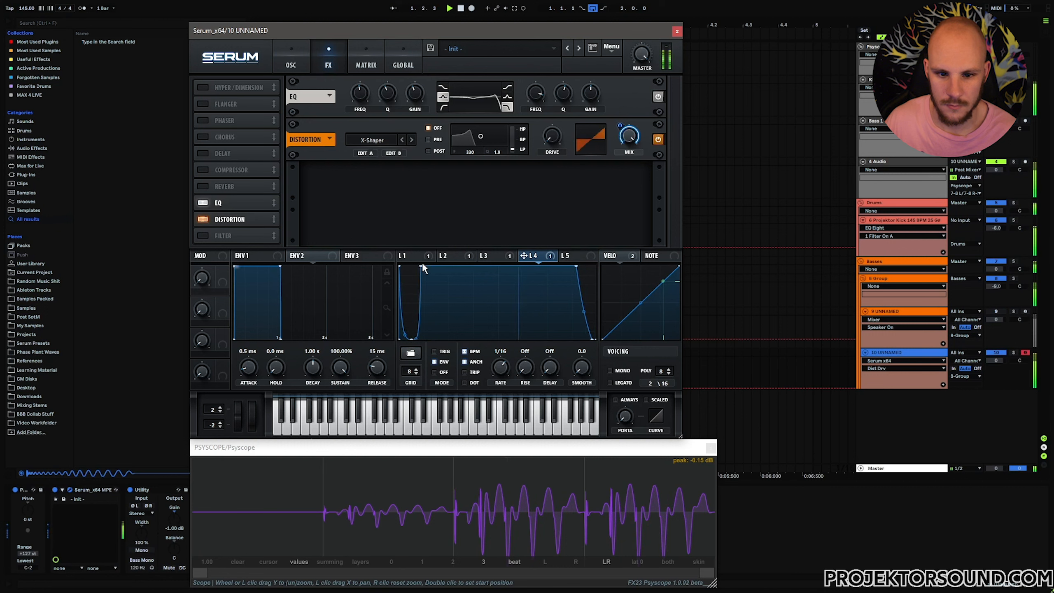
double_click(411, 338)
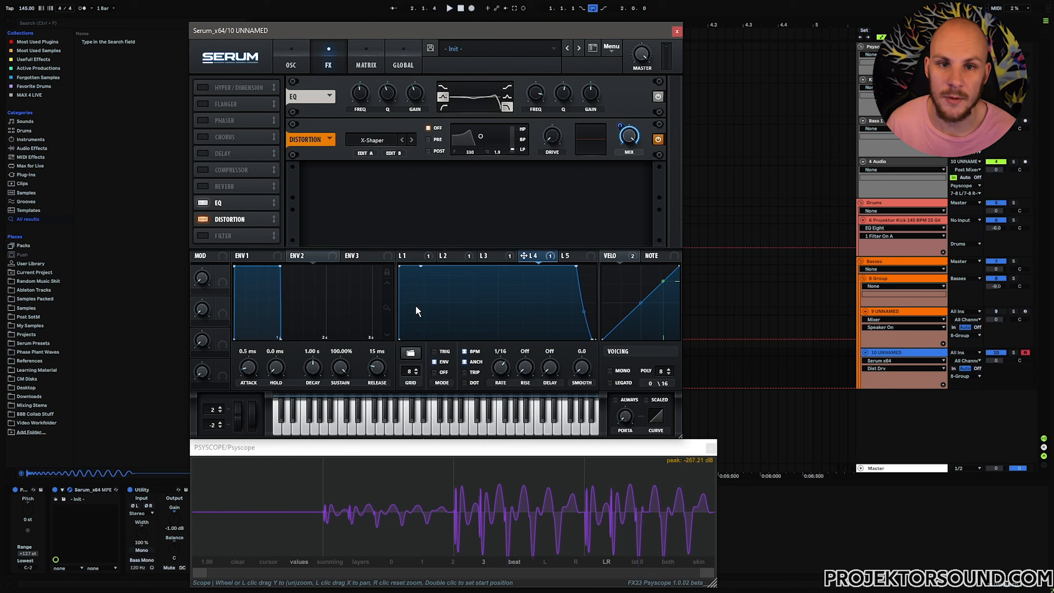
Play the loop and try an extra point in the middle of the LFO 4 curve, then remove it.
key("space")
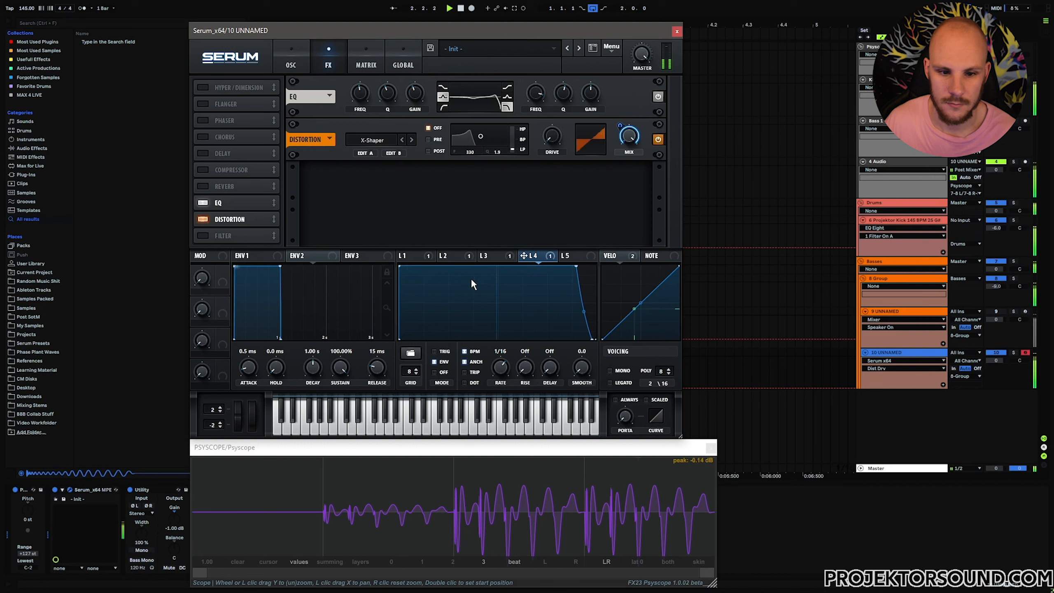
left_click_drag(470, 276, 487, 301)
double_click(488, 301)
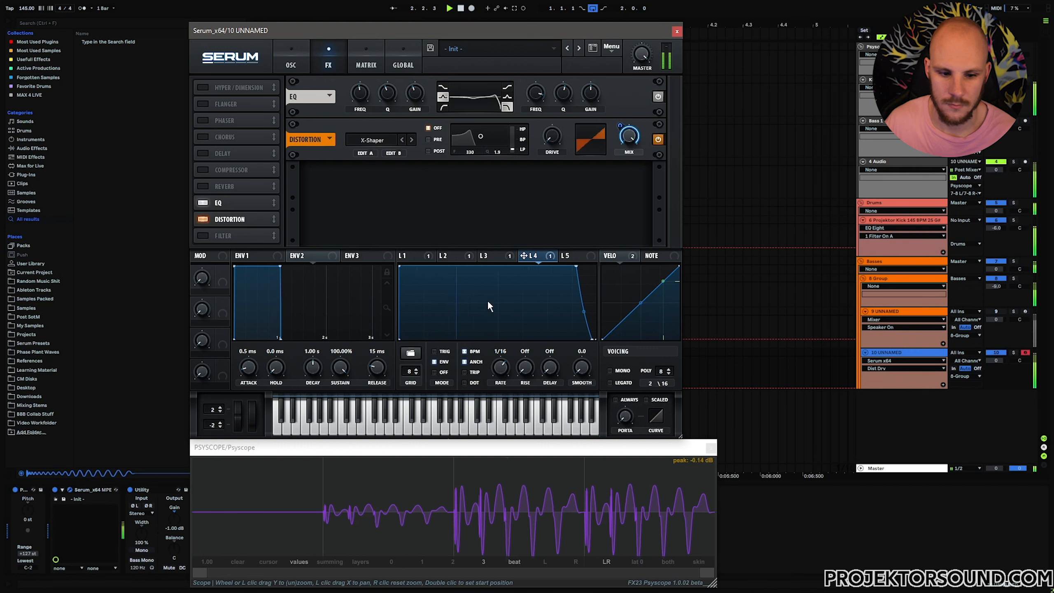